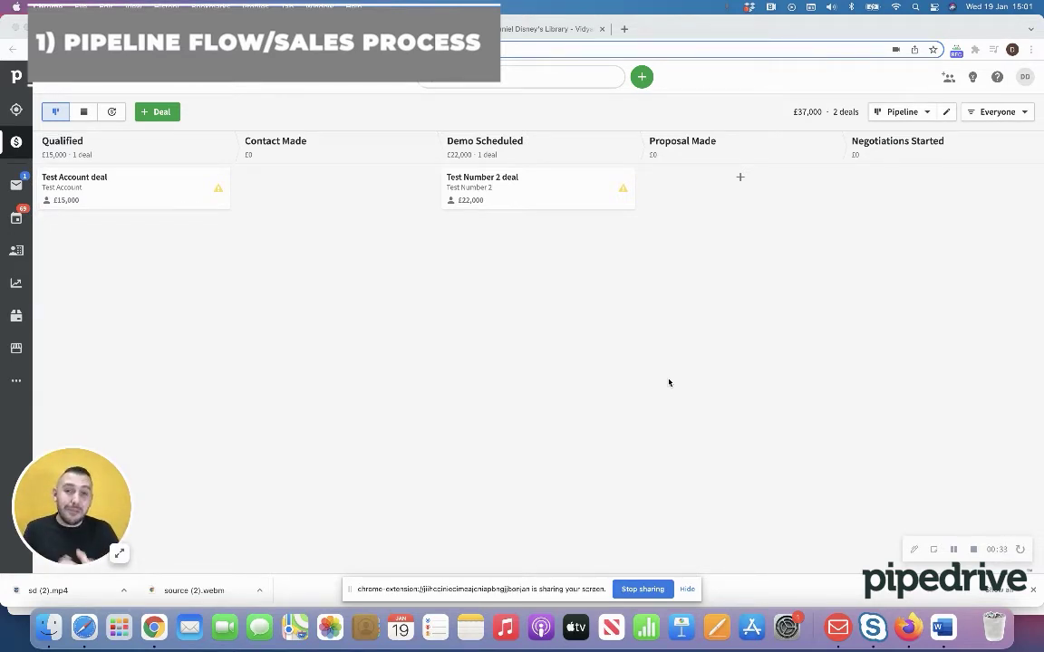
Open the stage editor for the Deals pipeline's five stages
click(948, 112)
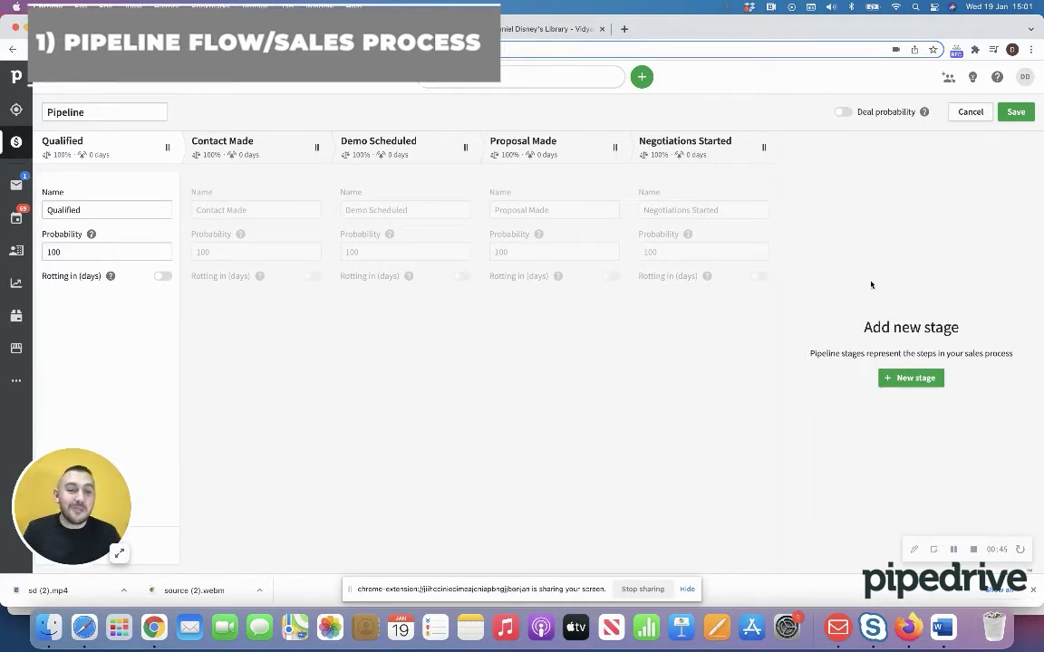
Add a sixth stage, New Stage at 100% probability, after Negotiations Started
click(918, 377)
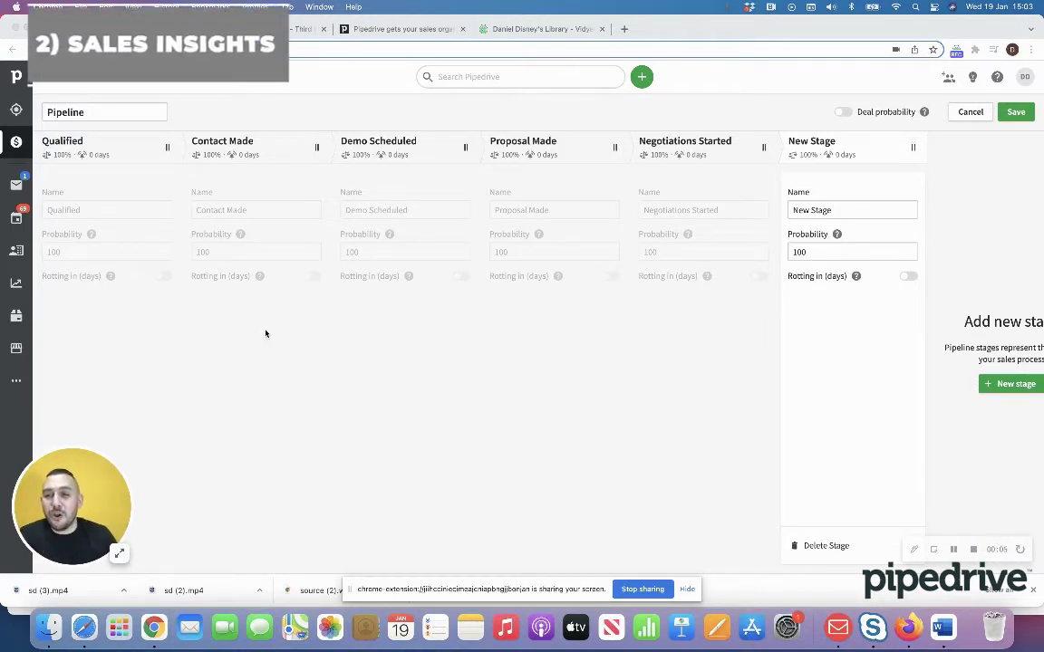
Open Insights and browse My dashboard's Deals started, Emails sent and received, and Revenue forecast reports
click(17, 285)
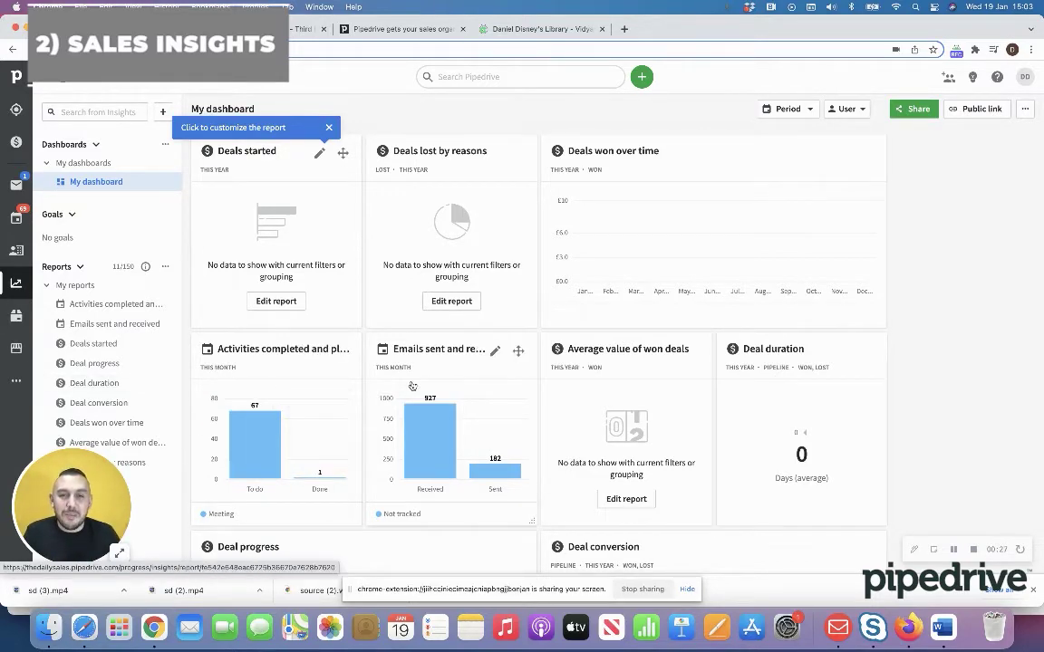
scroll(412, 386, down, 2)
scroll(412, 386, down, 3)
scroll(412, 386, down, 2)
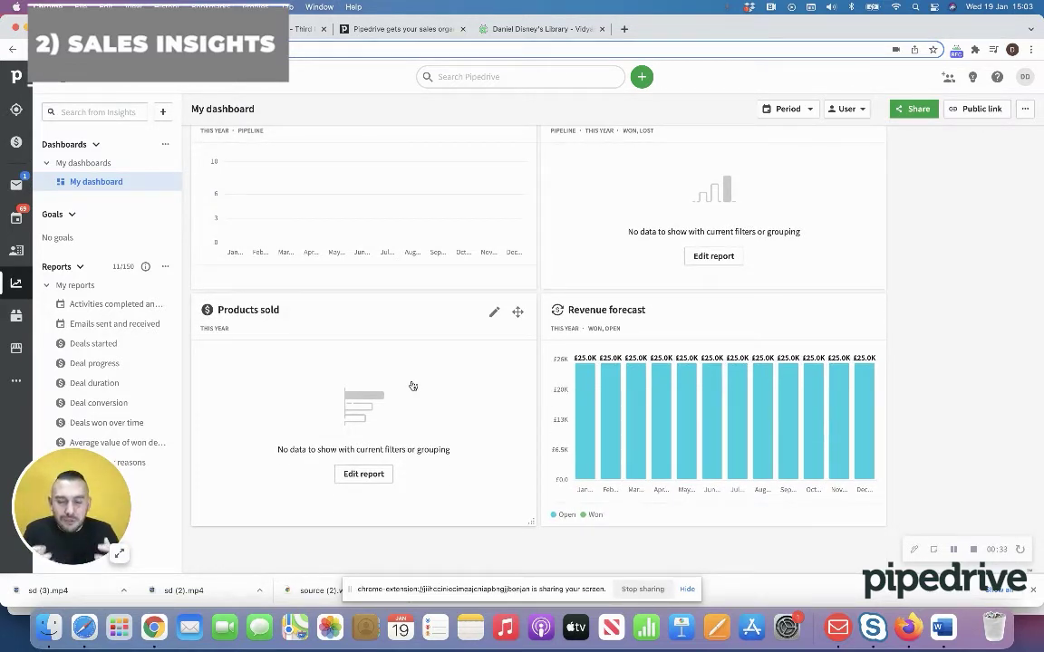
scroll(412, 386, up, 2)
scroll(408, 426, up, 4)
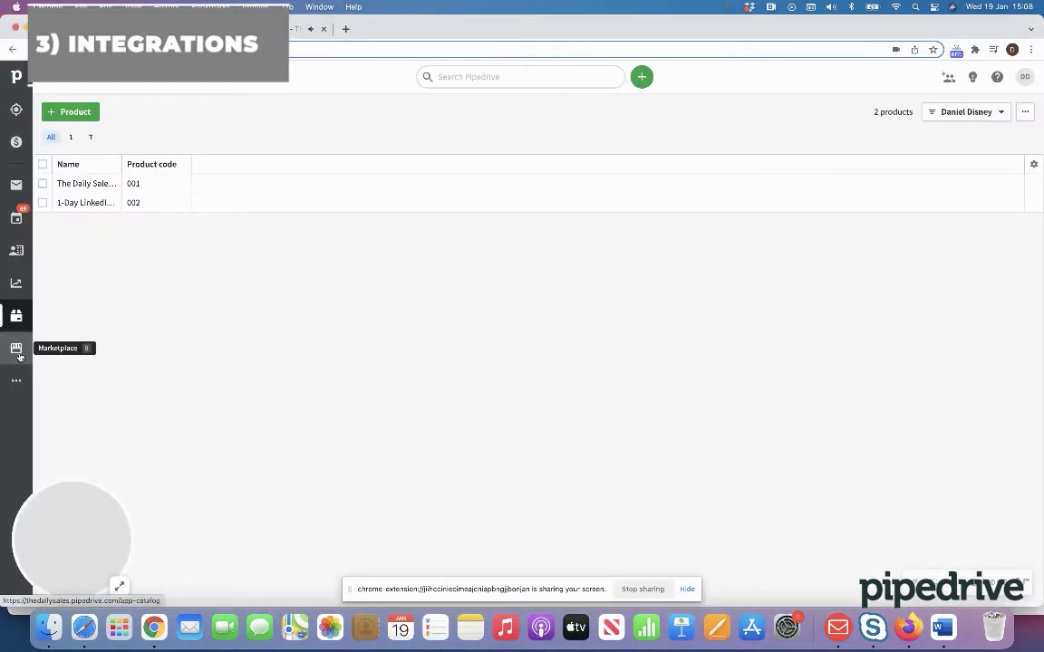
Open the Marketplace and browse its trending, new, top-rated and app-extension listings
click(17, 350)
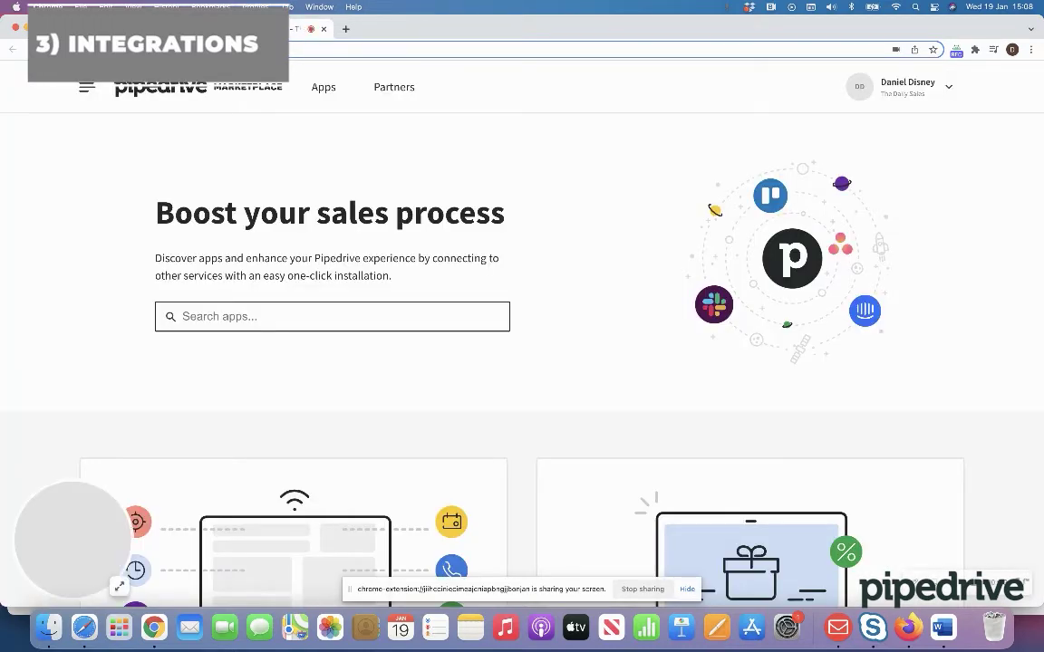
scroll(442, 252, down, 3)
scroll(441, 261, down, 2)
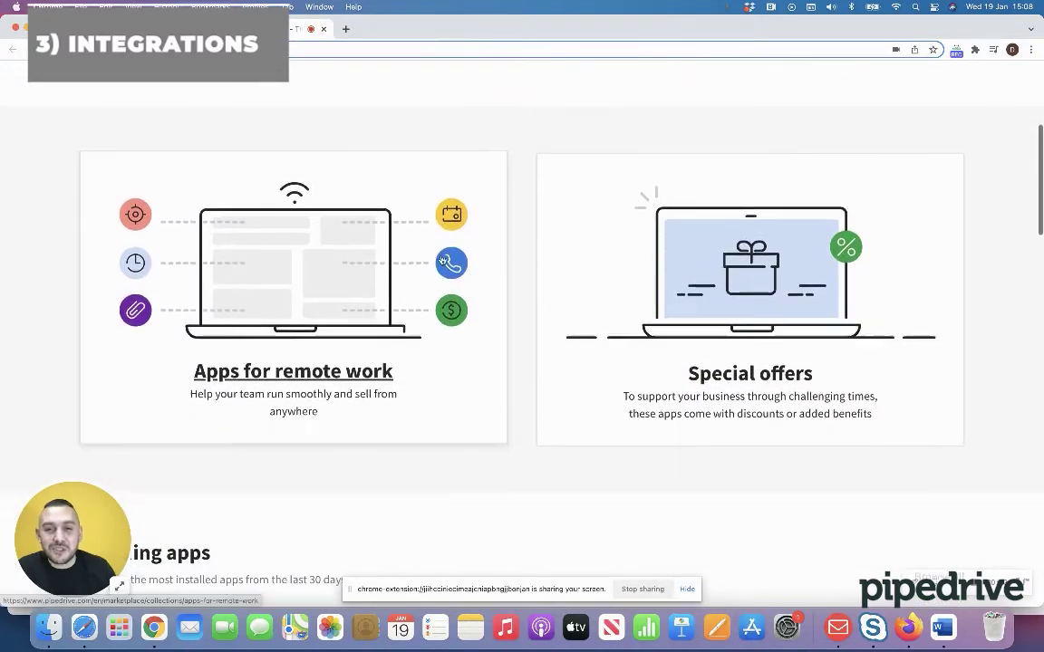
scroll(431, 254, down, 1)
scroll(419, 248, down, 5)
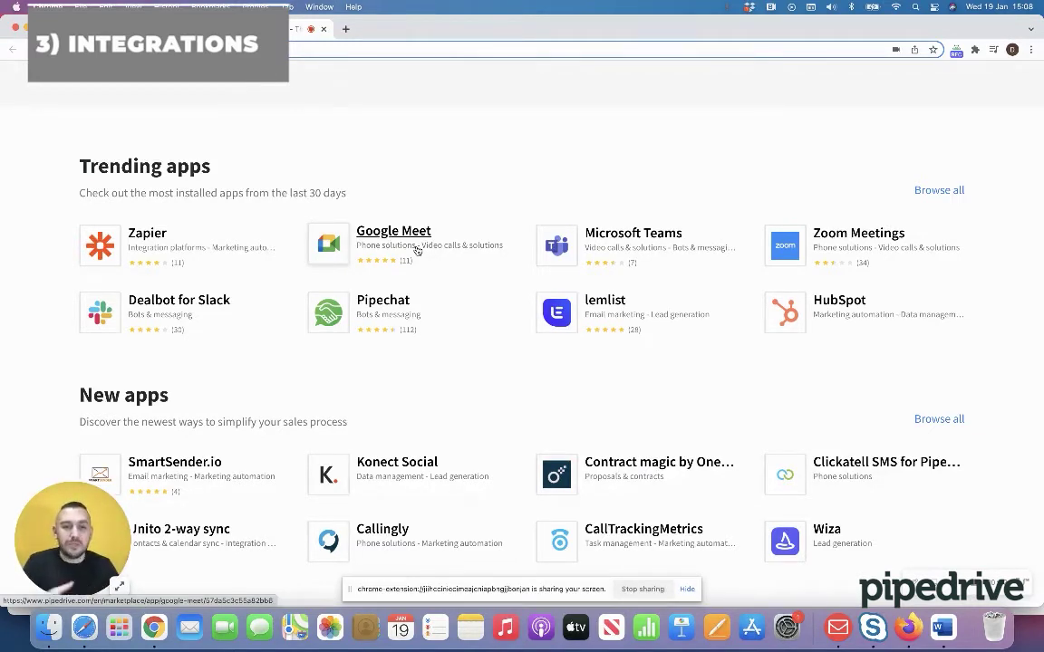
scroll(523, 310, down, 5)
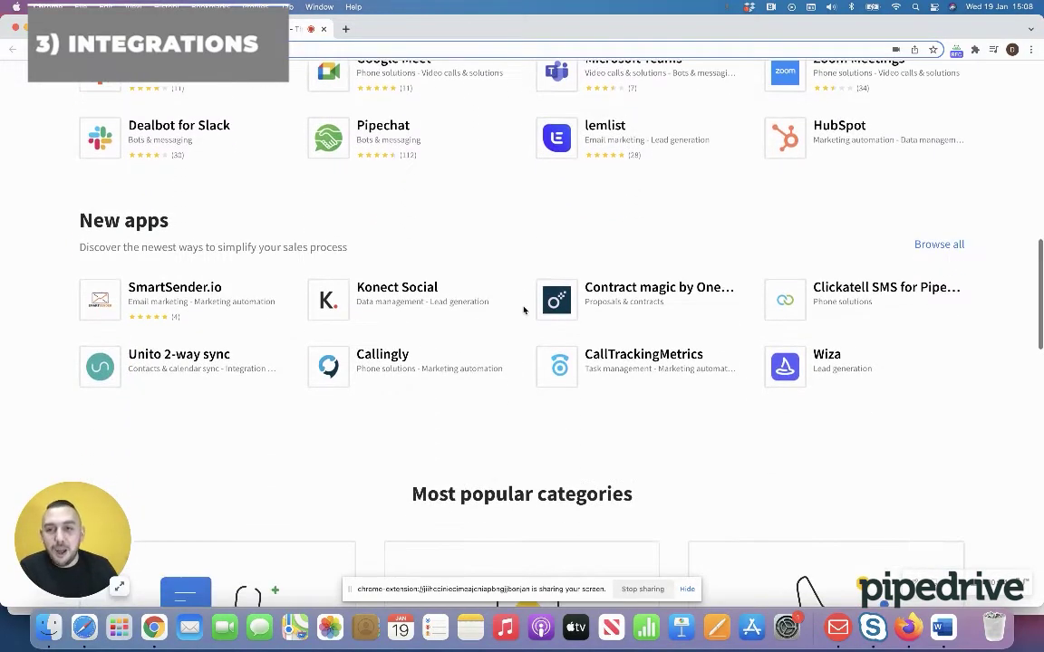
scroll(523, 310, down, 2)
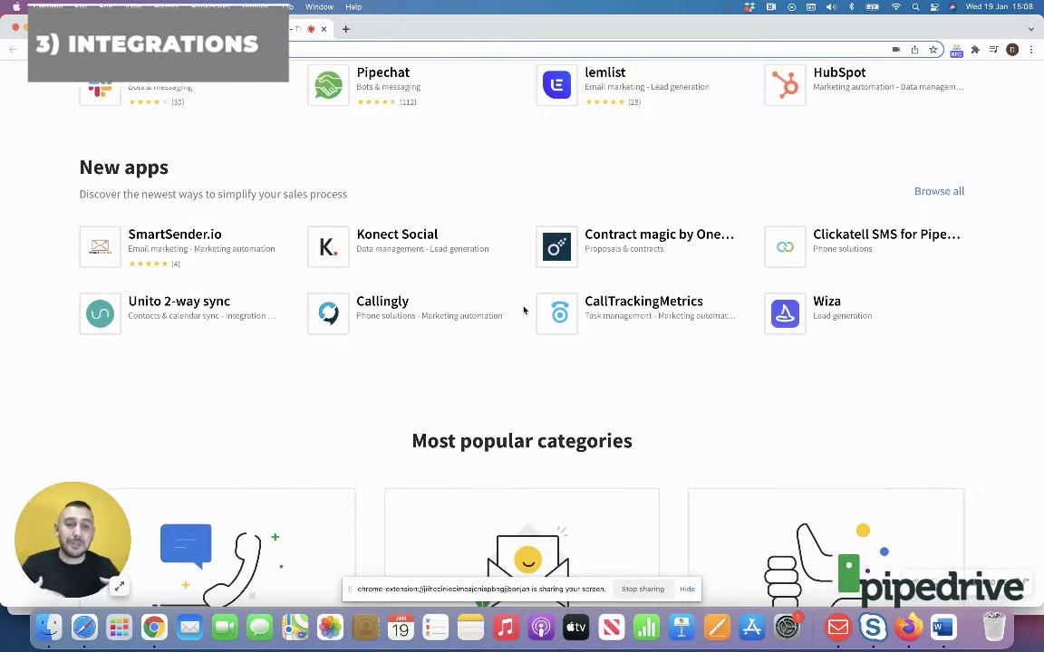
scroll(523, 310, down, 10)
scroll(522, 310, down, 5)
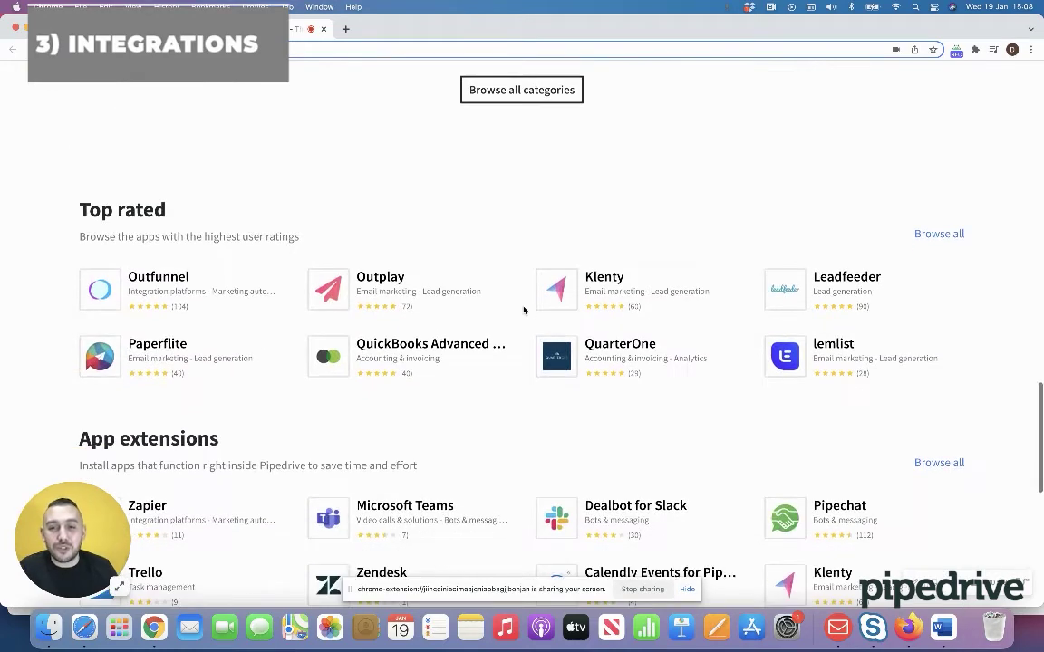
scroll(522, 310, down, 2)
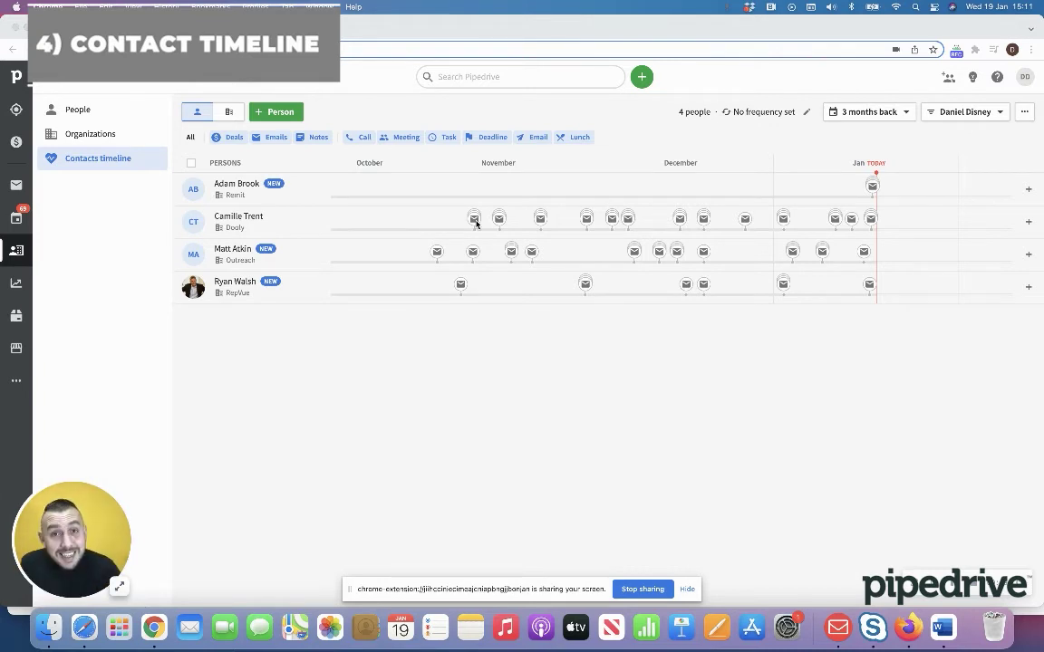
click(512, 252)
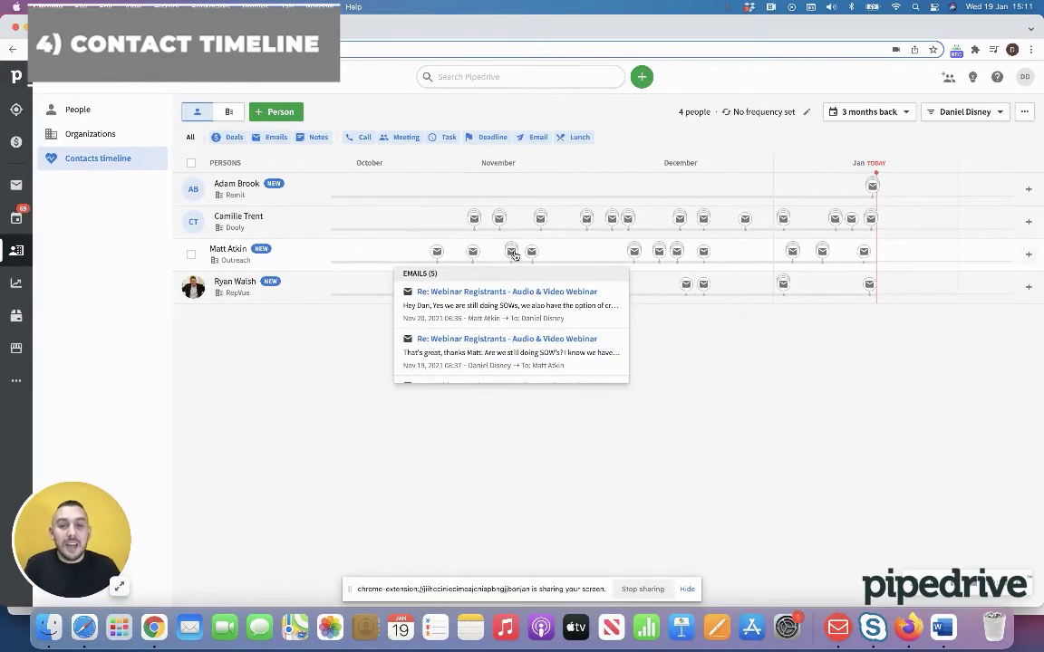
click(727, 362)
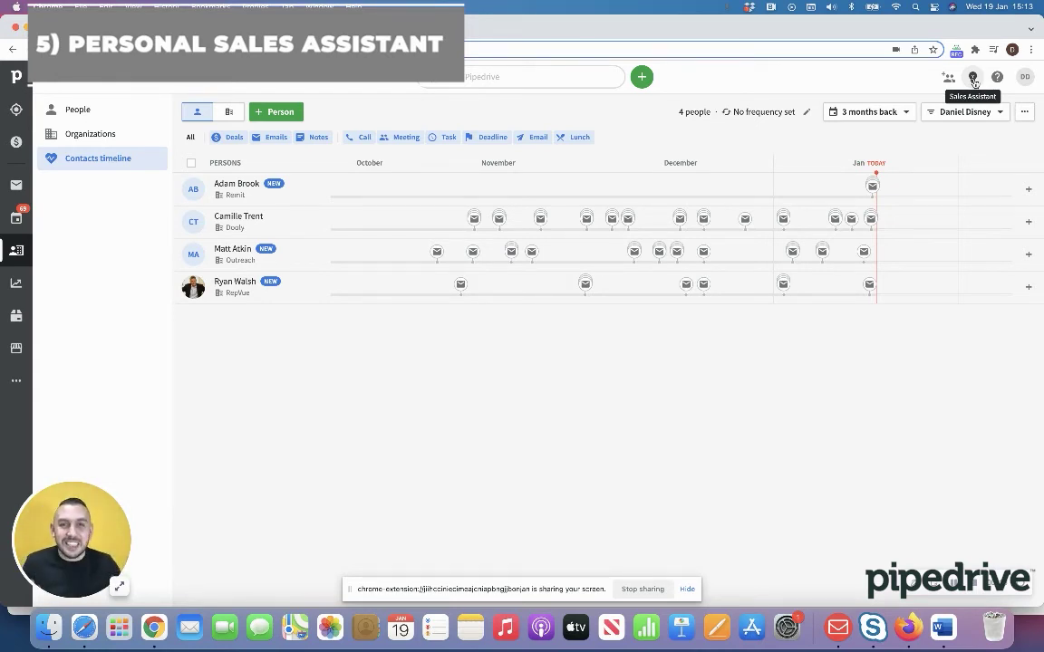
Open the Sales Assistant panel and review today's meetings, account status and pro tips
click(973, 79)
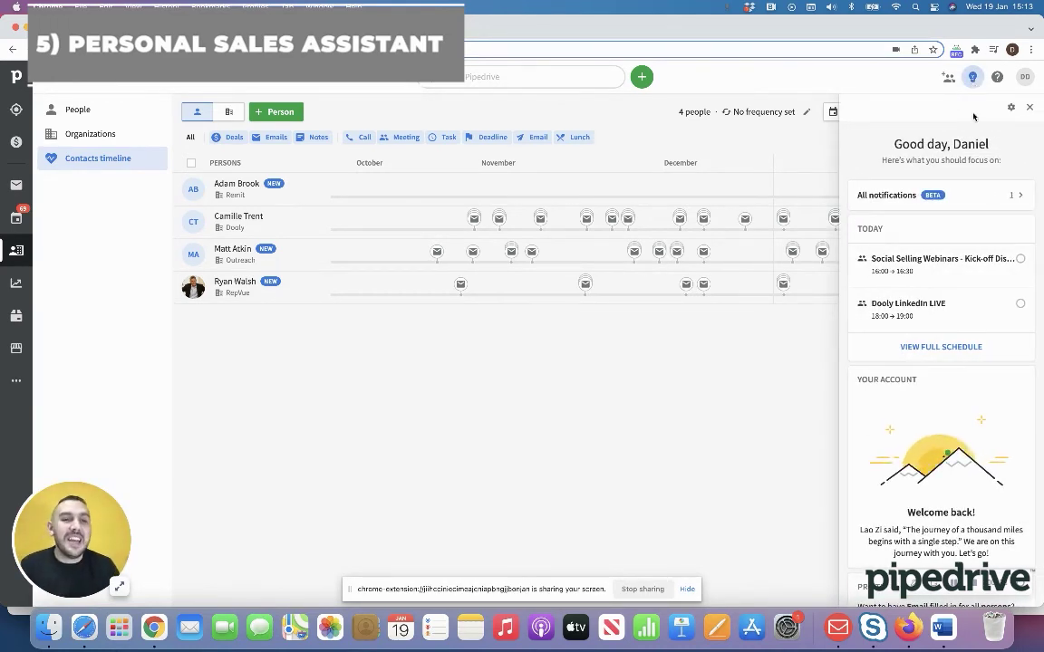
scroll(960, 245, down, 2)
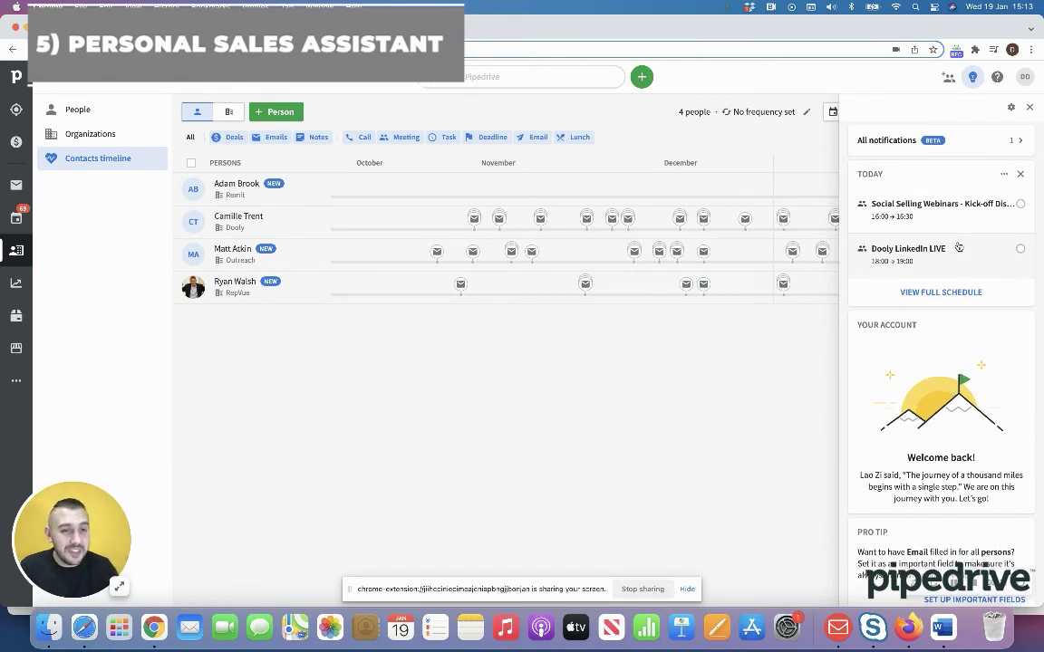
scroll(960, 258, down, 2)
scroll(961, 262, down, 3)
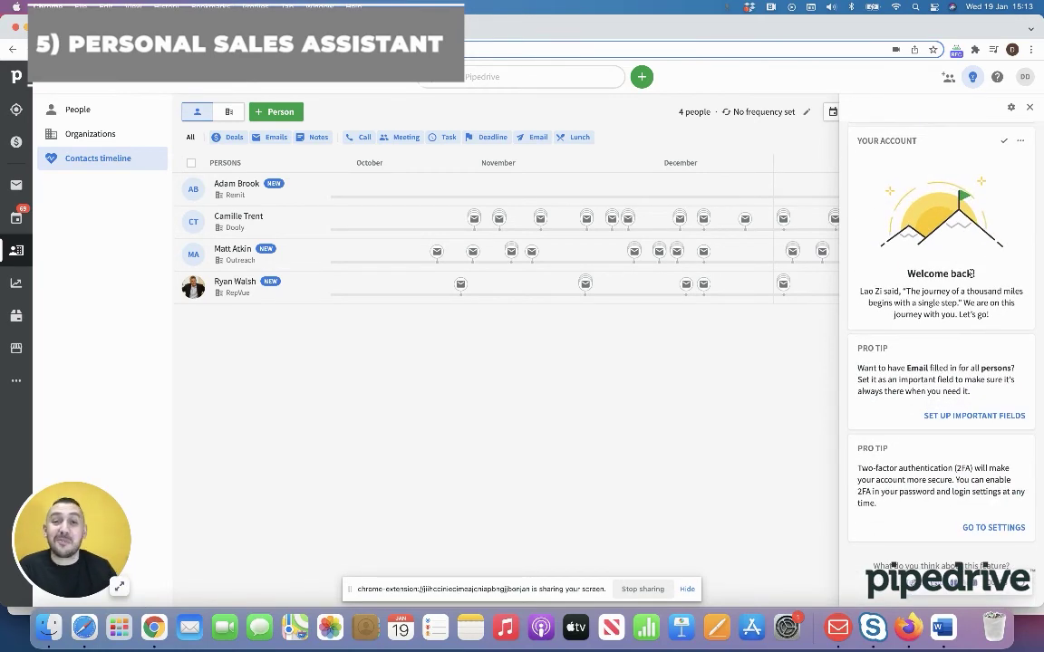